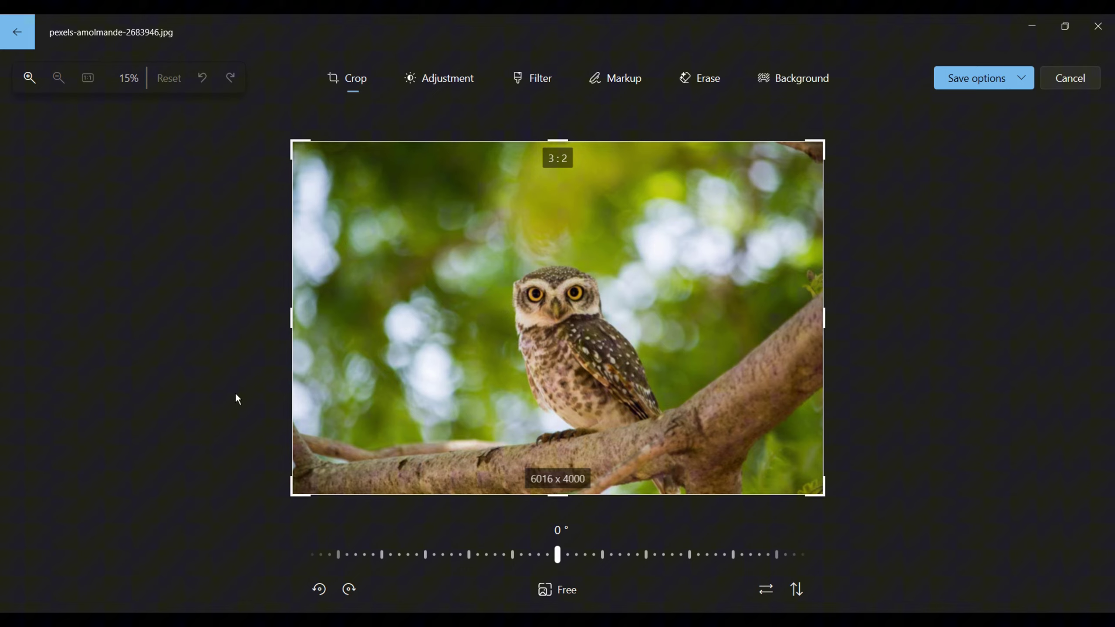
# Set the owl photo's crop aspect ratio to 16:9.
pyautogui.click(565, 591)
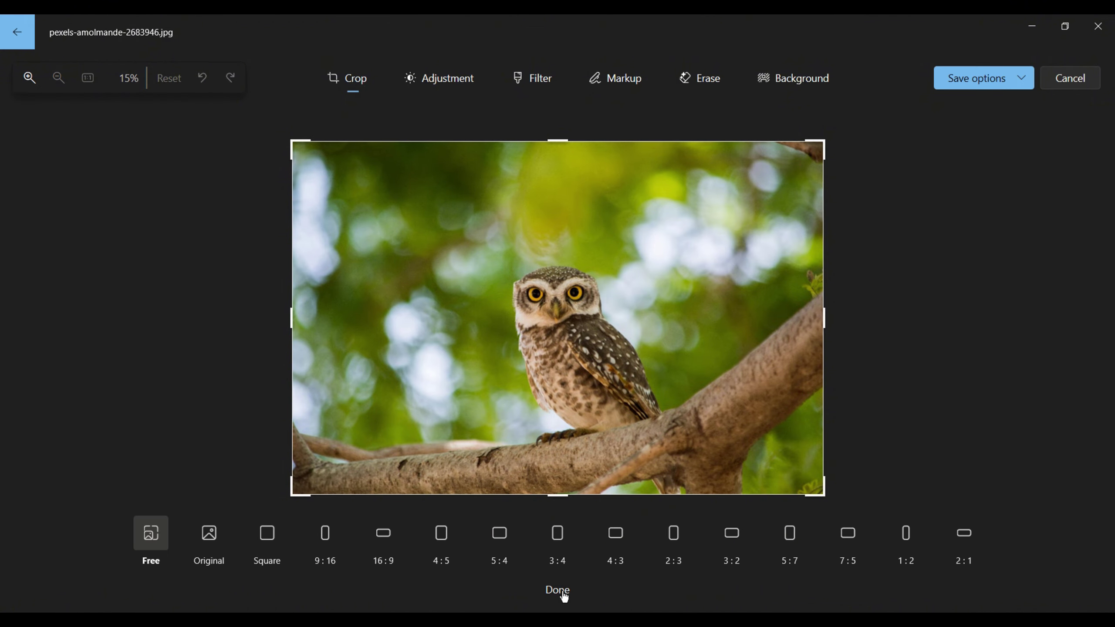
pyautogui.click(383, 535)
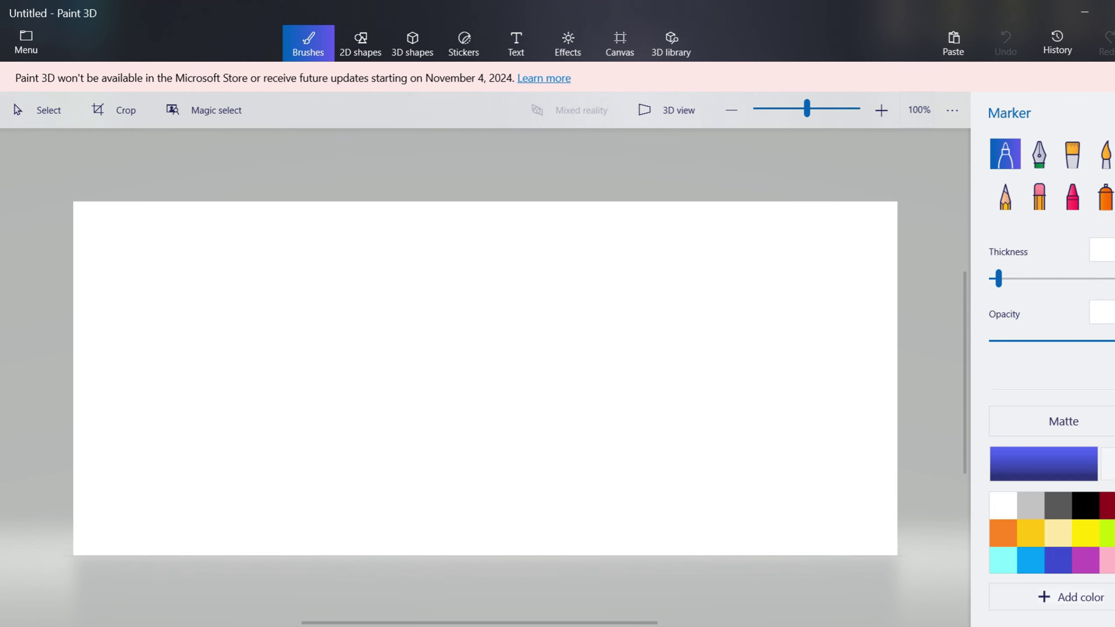
# In Paint 3D, paste the 1989 (Taylor's Version) cover, convert it to a 3D object, shrink it and reposition it.
pyautogui.hotkey('ctrl', 'v')
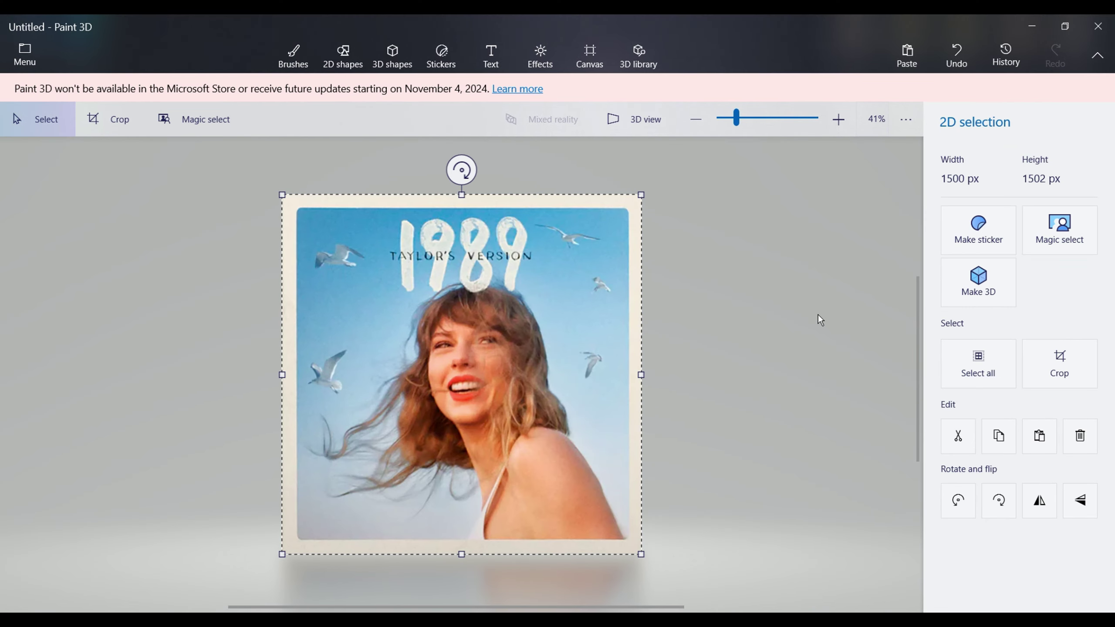
pyautogui.click(976, 292)
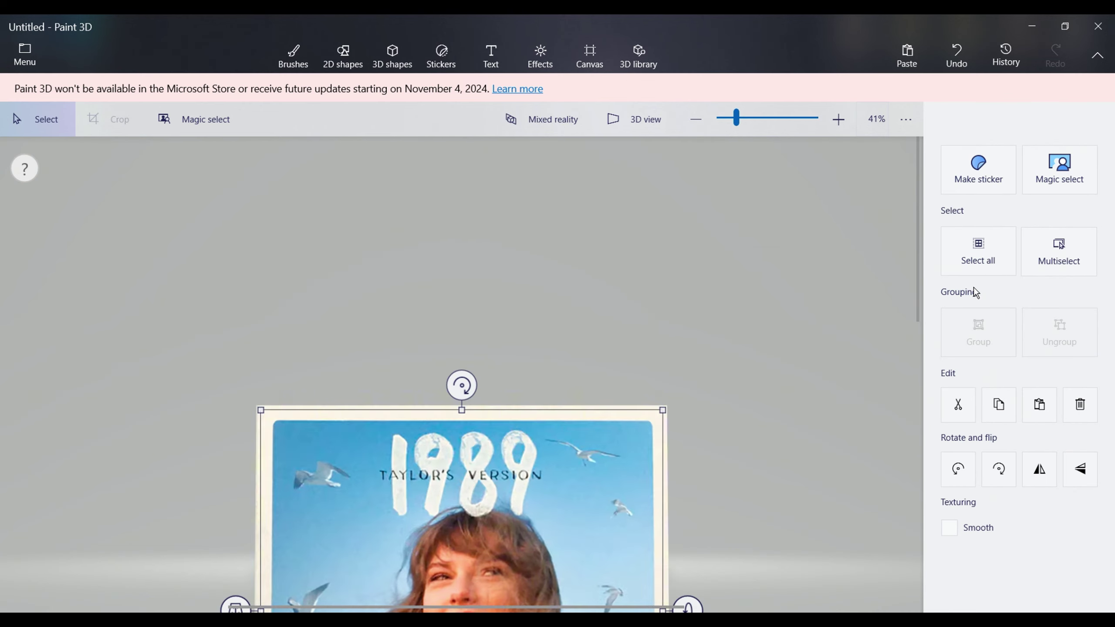
pyautogui.press('ctrl')
pyautogui.keyDown('ctrl'); pyautogui.scroll(-5, 704, 446); pyautogui.keyUp('ctrl')
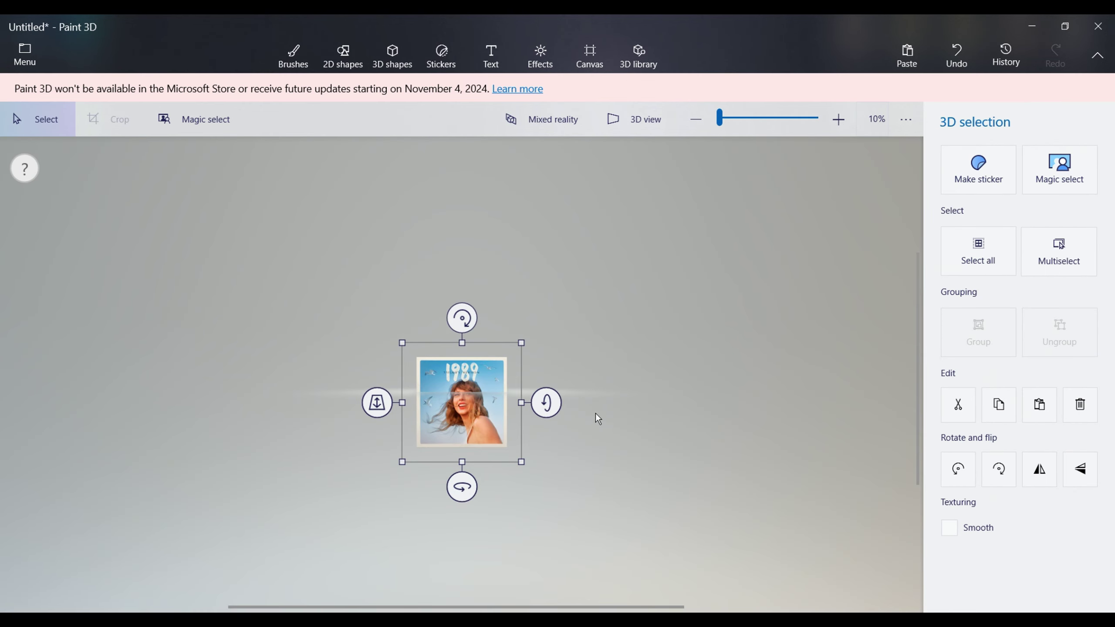
pyautogui.keyDown('ctrl'); pyautogui.scroll(3, 550, 406); pyautogui.keyUp('ctrl')
pyautogui.keyDown('ctrl'); pyautogui.moveTo(589, 317); pyautogui.dragTo(413, 471); pyautogui.keyUp('ctrl')
pyautogui.moveTo(396, 525); pyautogui.dragTo(473, 374)
pyautogui.keyDown('ctrl'); pyautogui.scroll(3, 521, 395); pyautogui.keyUp('ctrl')
pyautogui.keyDown('ctrl'); pyautogui.scroll(1, 521, 398); pyautogui.keyUp('ctrl')
pyautogui.moveTo(569, 345)
pyautogui.mouseDown()
pyautogui.moveTo(569, 373)
pyautogui.moveTo(580, 343)
pyautogui.mouseUp()
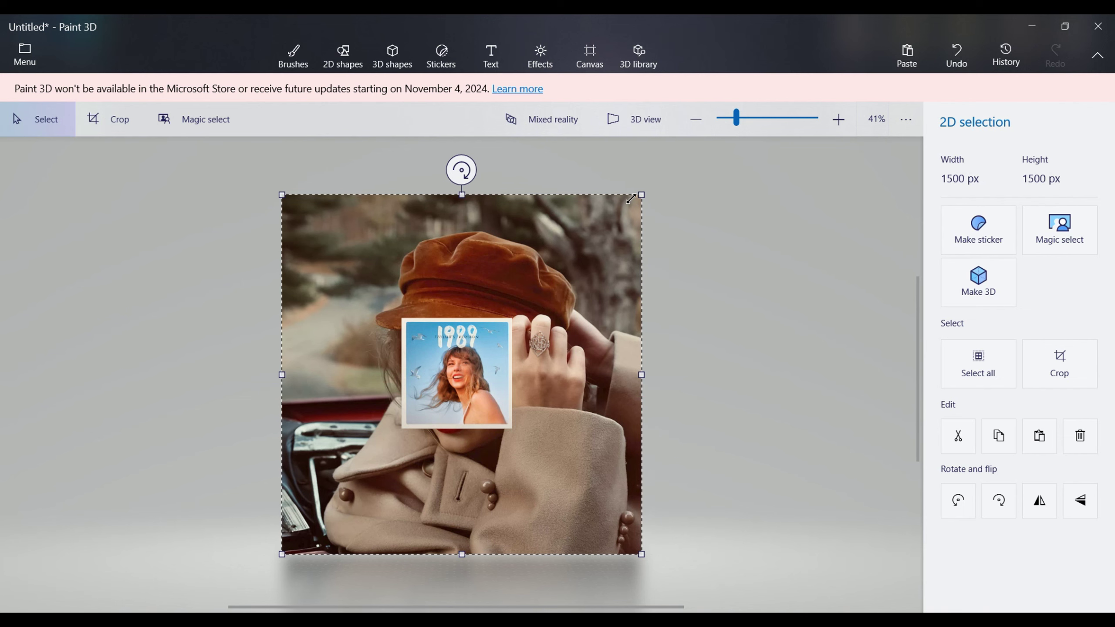
# Convert the pasted red-cap cover and the Midnights cover into 3D objects.
pyautogui.click(978, 281)
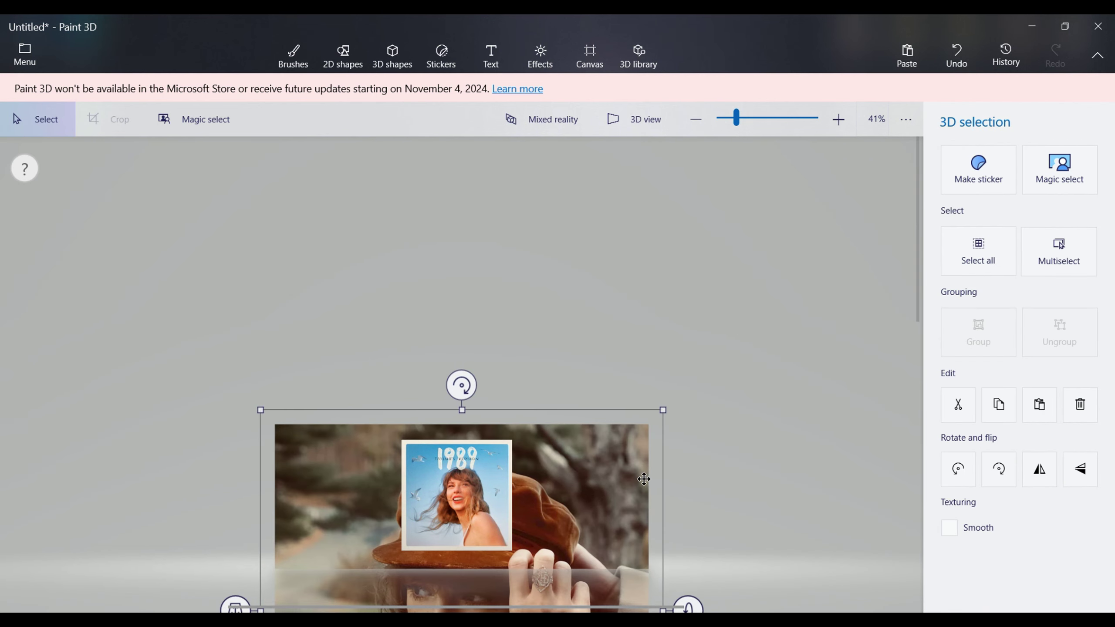
pyautogui.keyDown('ctrl'); pyautogui.scroll(-1, 646, 478); pyautogui.keyUp('ctrl')
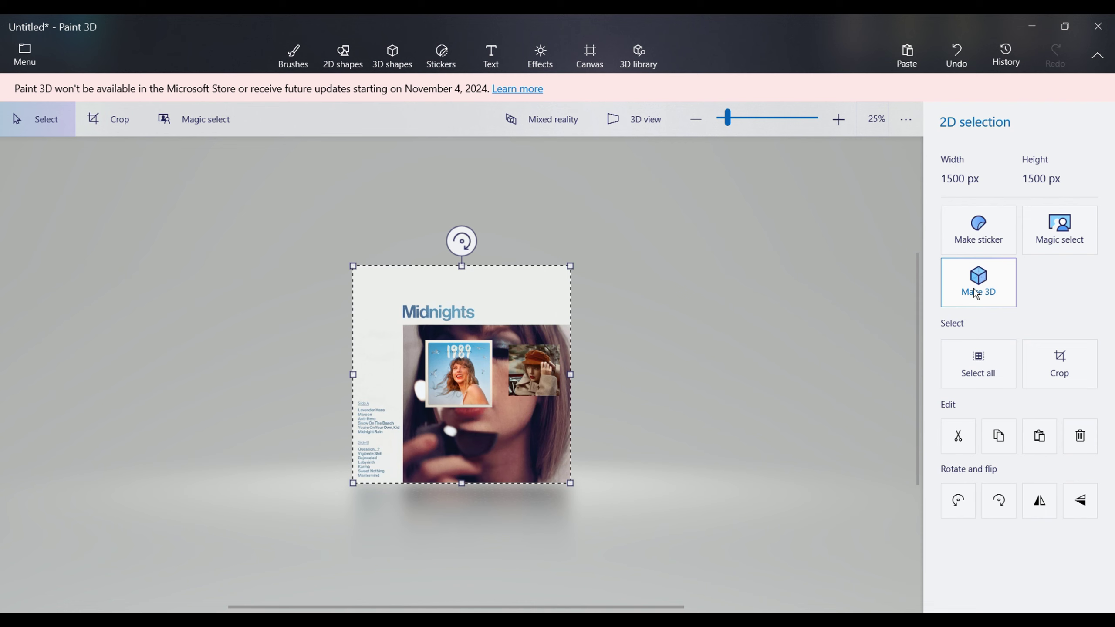
pyautogui.click(973, 288)
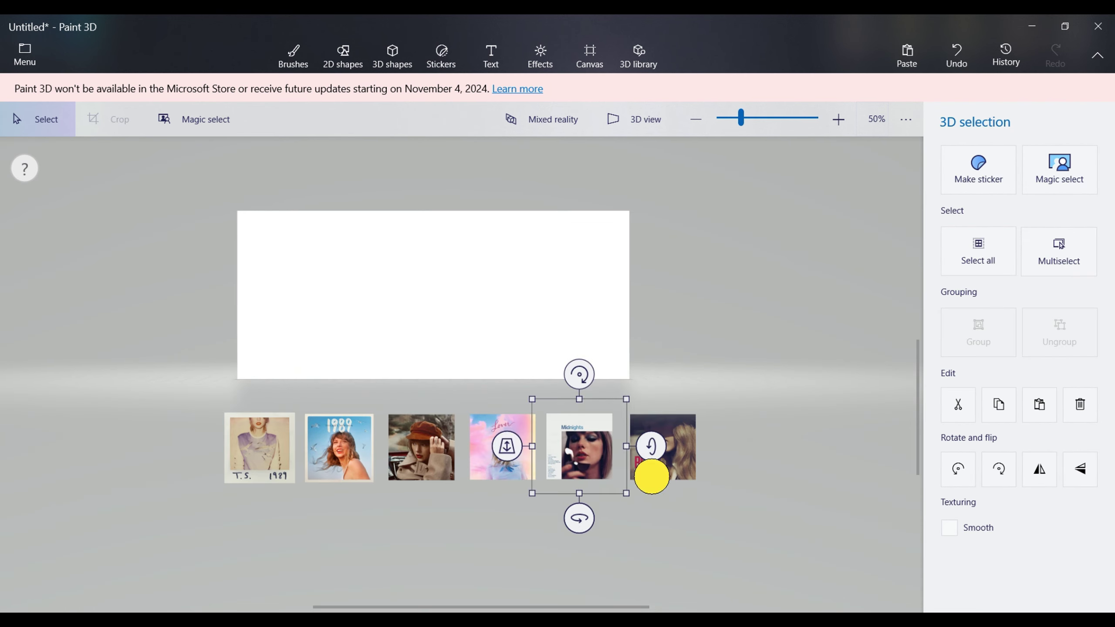
# Select the whole row of six covers below the canvas and shift it slightly to the left.
pyautogui.click(423, 501)
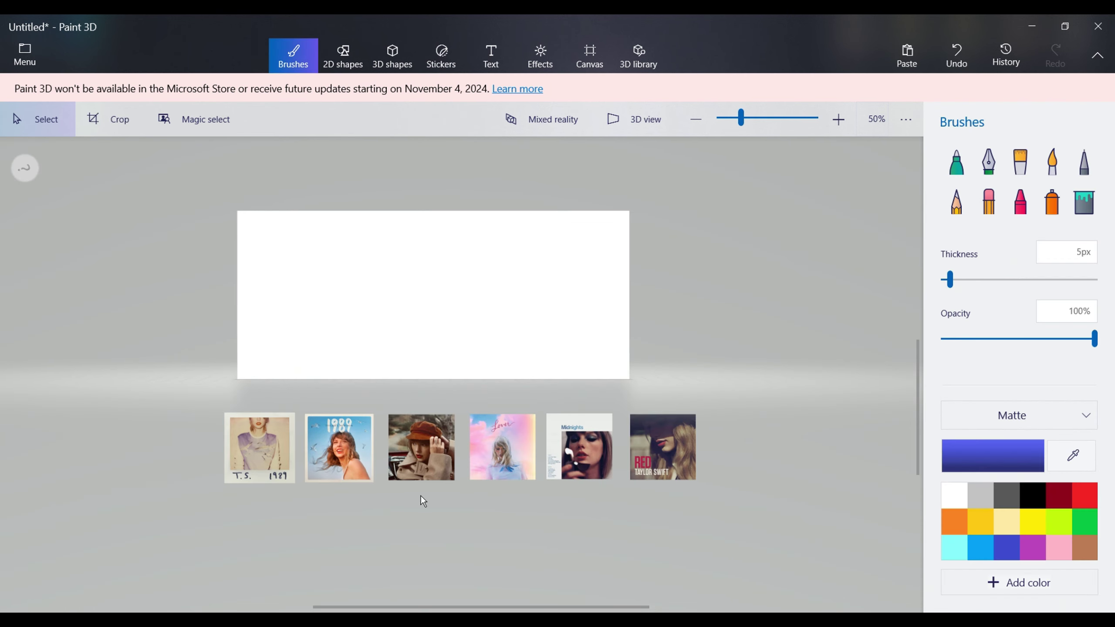
pyautogui.moveTo(156, 381); pyautogui.dragTo(740, 543)
pyautogui.moveTo(440, 453)
pyautogui.mouseDown()
pyautogui.moveTo(458, 453)
pyautogui.moveTo(421, 451)
pyautogui.mouseUp()
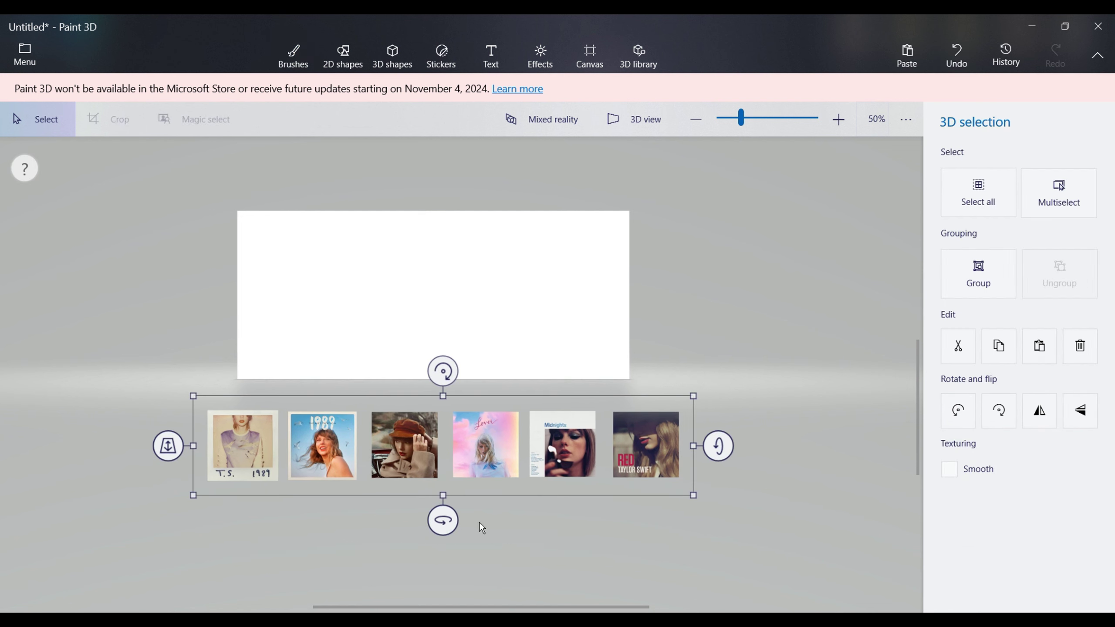
pyautogui.click(305, 575)
# Draw a 2D hexagon outline with no fill and centre it on the white canvas.
pyautogui.scroll(1, 319, 352)
pyautogui.click(343, 55)
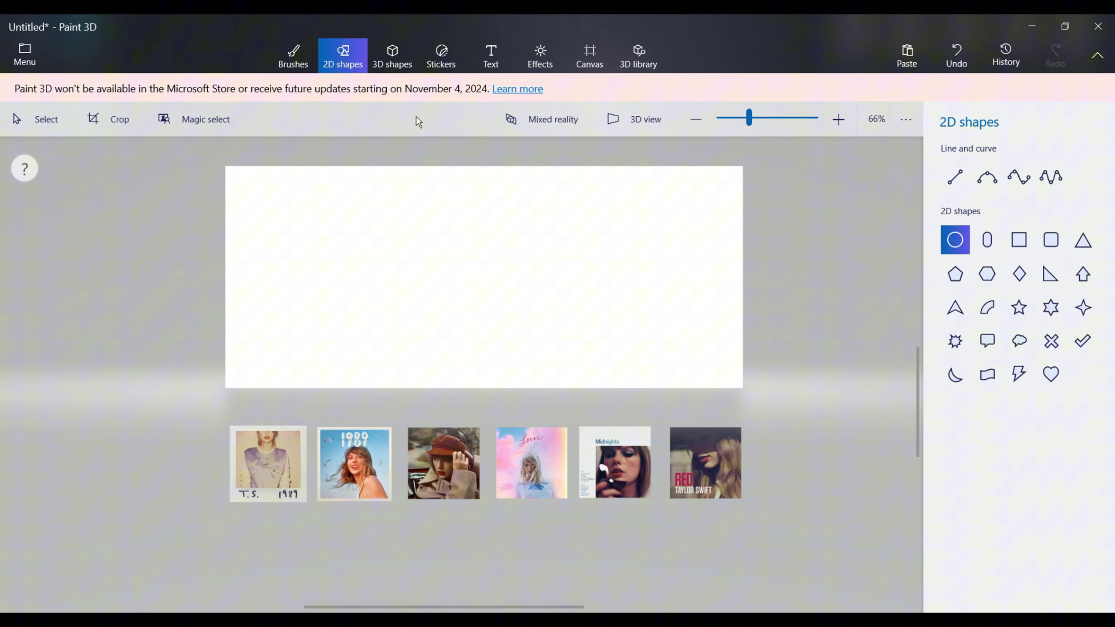
pyautogui.click(981, 275)
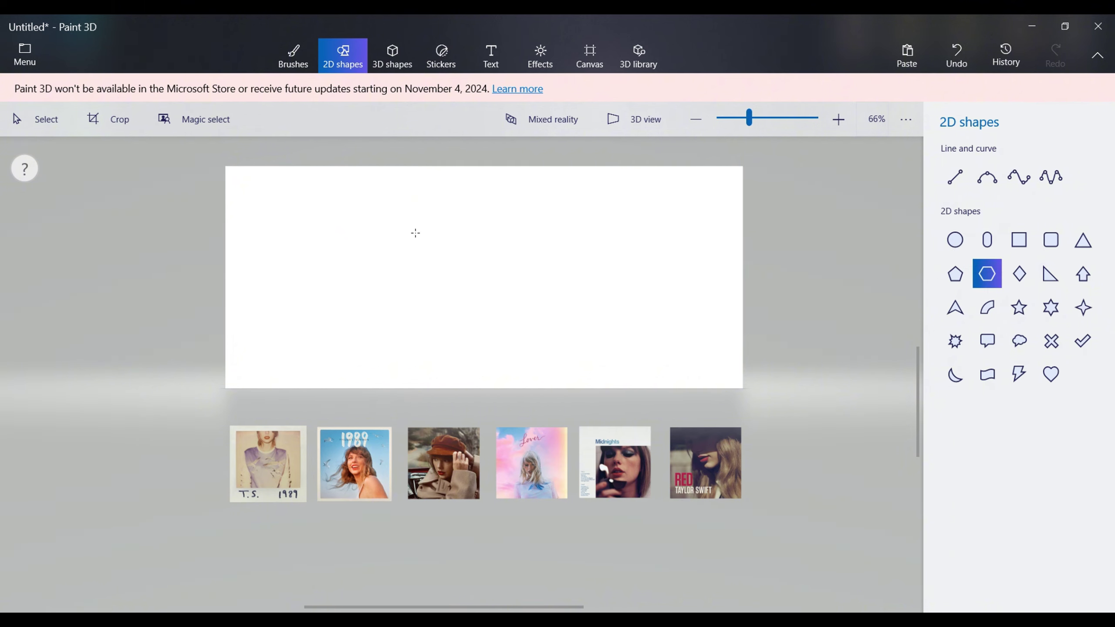
pyautogui.moveTo(404, 227); pyautogui.dragTo(556, 379)
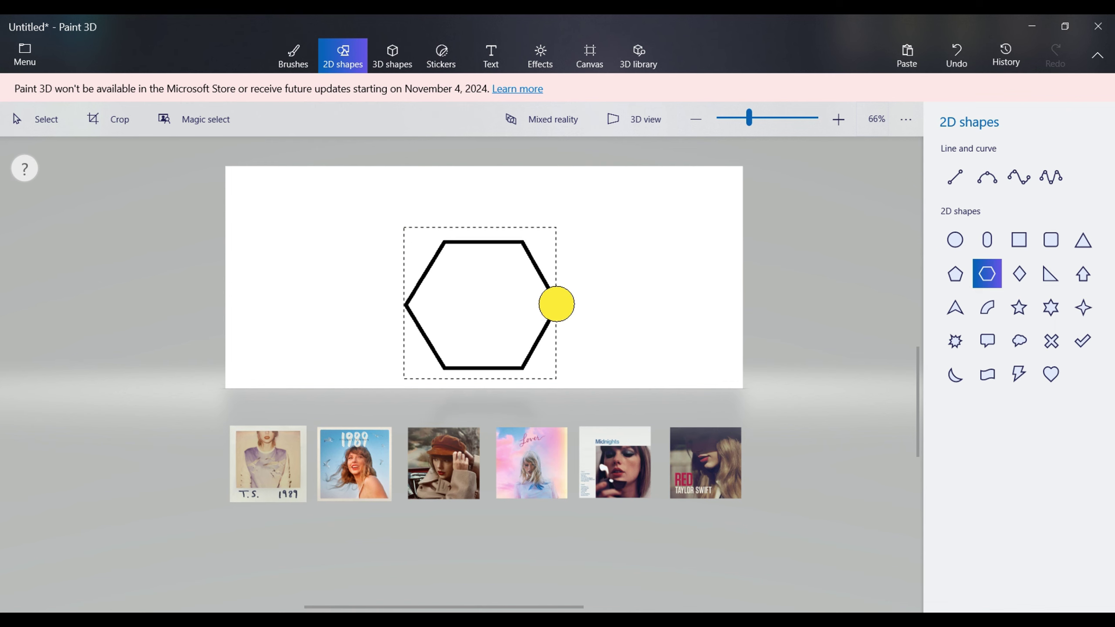
pyautogui.moveTo(481, 308); pyautogui.dragTo(481, 273)
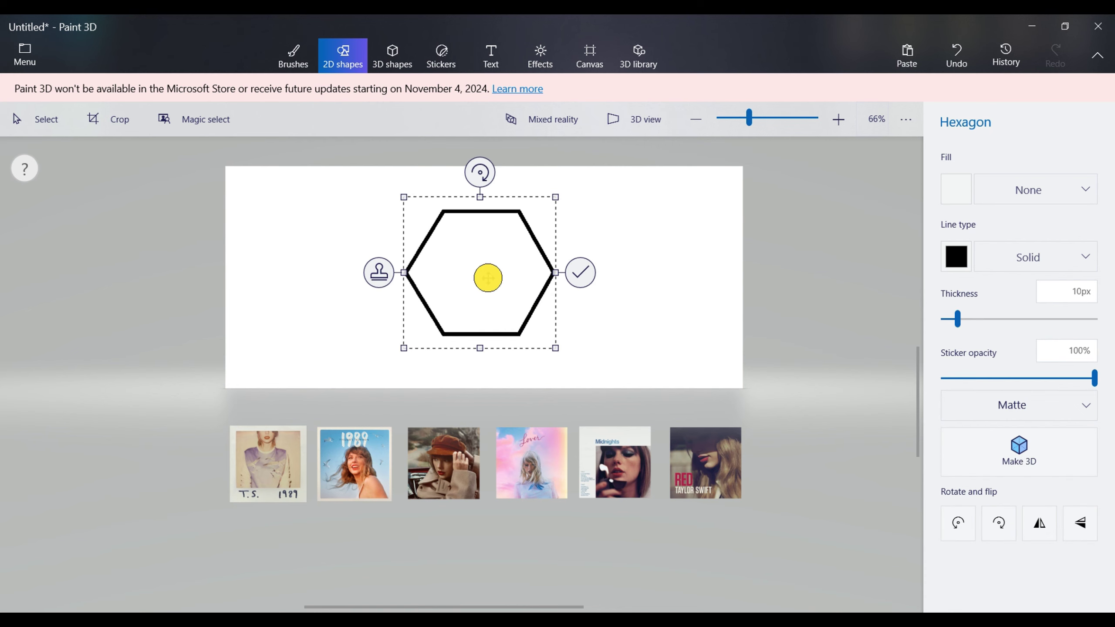
pyautogui.click(812, 363)
# Place the T.S. 1989 cover at the hexagon's bottom edge and the rotated 1989 (Taylor's Version) cover at its lower-right edge.
pyautogui.moveTo(268, 464); pyautogui.dragTo(481, 382)
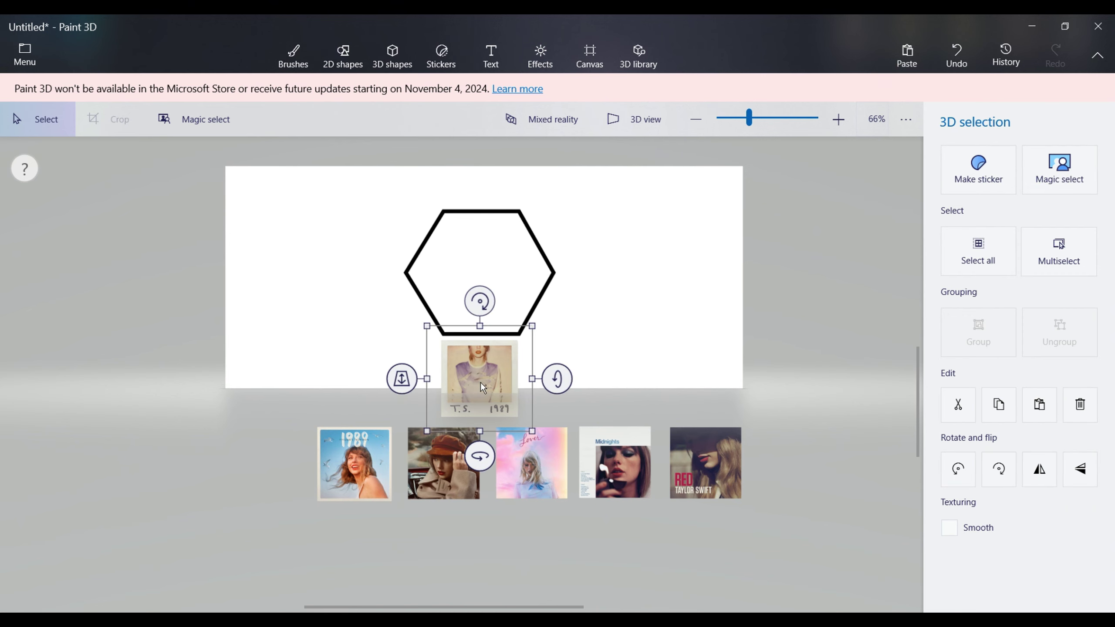
pyautogui.click(481, 382)
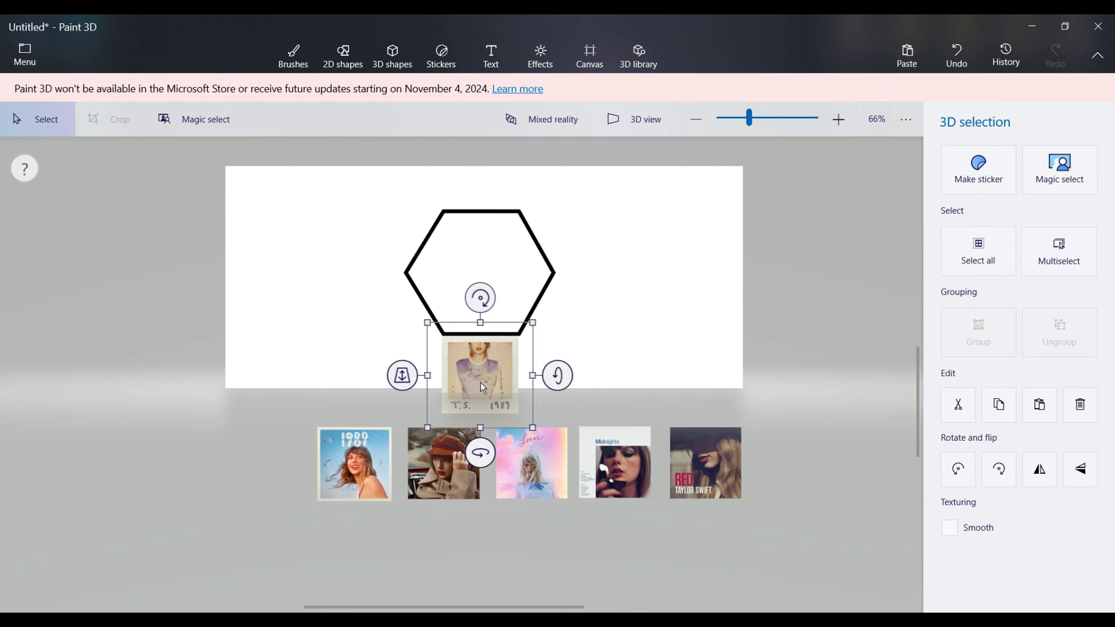
pyautogui.click(355, 469)
pyautogui.moveTo(356, 469); pyautogui.dragTo(575, 345)
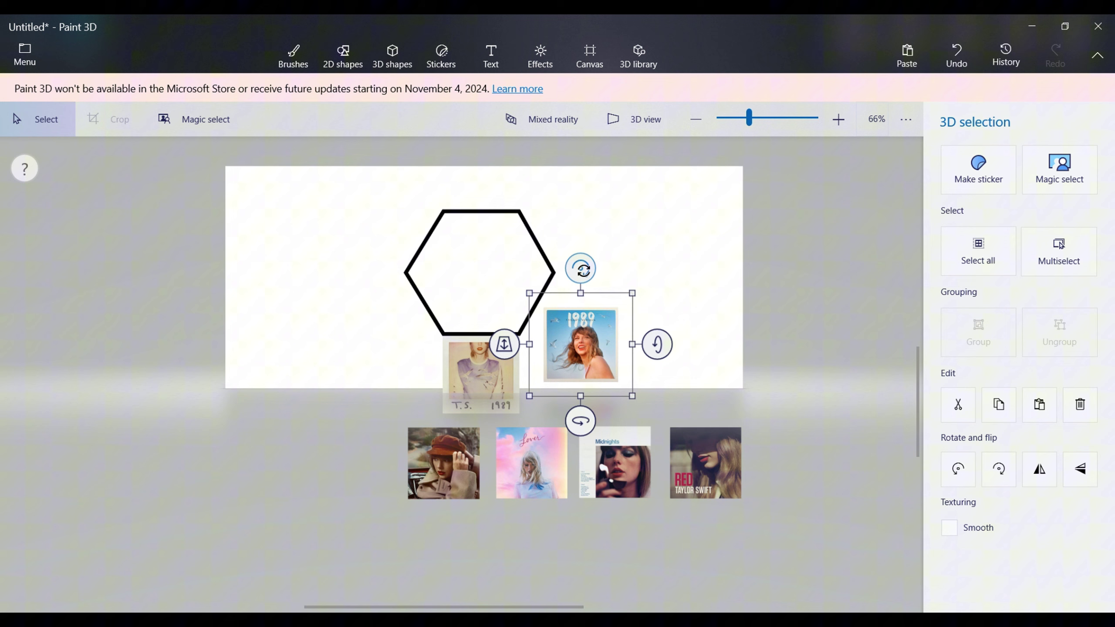
pyautogui.moveTo(579, 267); pyautogui.dragTo(533, 317)
# Rotate the red-cap cover against the hexagon's upper-right edge and turn the Lover cover upside down on the top edge.
pyautogui.moveTo(610, 161); pyautogui.dragTo(491, 293)
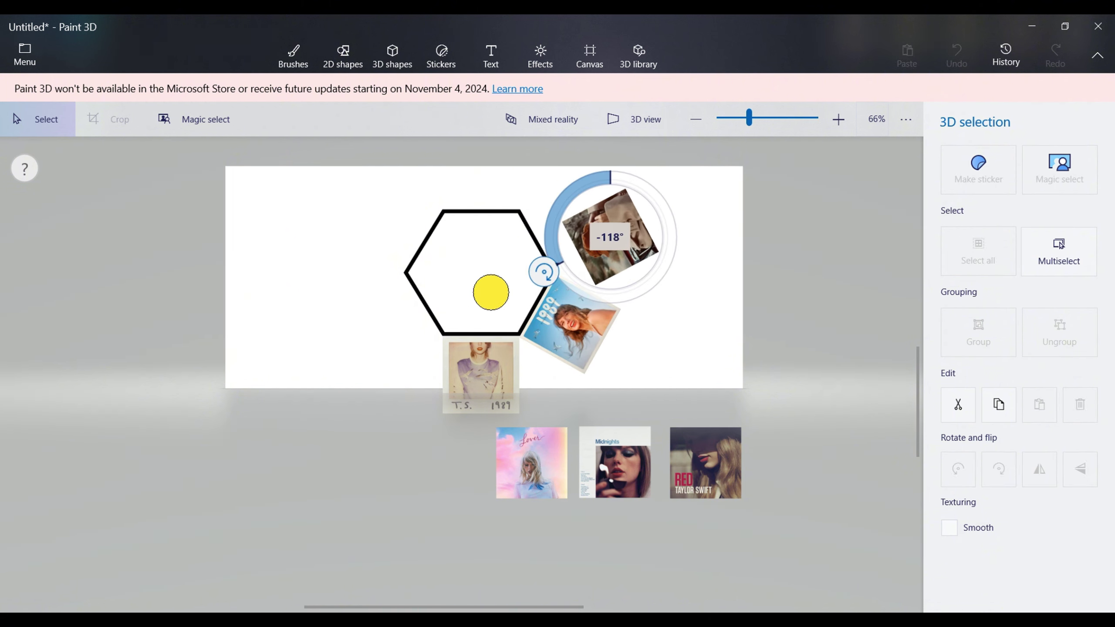
pyautogui.moveTo(631, 243); pyautogui.dragTo(593, 228)
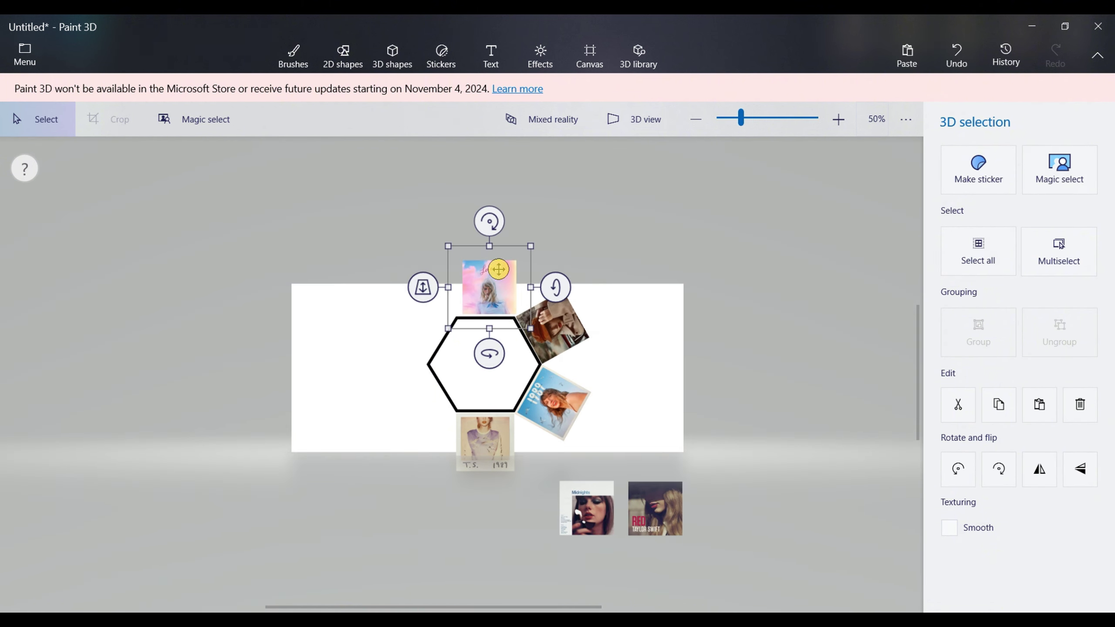
pyautogui.moveTo(488, 220); pyautogui.dragTo(489, 354)
pyautogui.moveTo(490, 291); pyautogui.dragTo(485, 294)
# Rotate the Midnights cover against the hexagon's upper-left edge and the Red cover against its lower-left edge.
pyautogui.moveTo(435, 292); pyautogui.dragTo(438, 364)
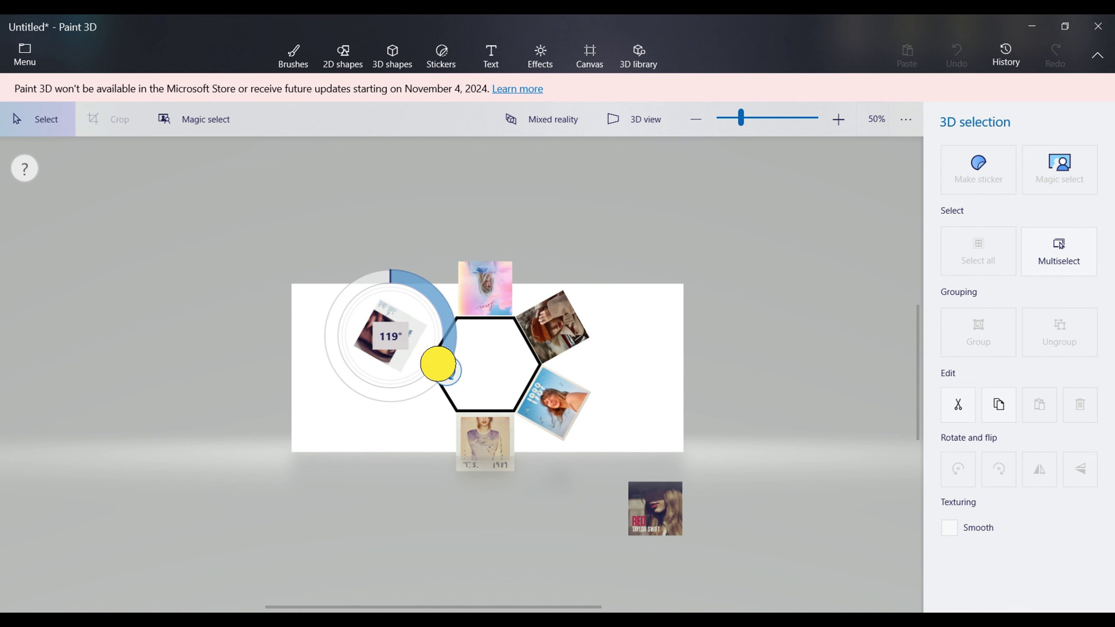
pyautogui.moveTo(389, 339); pyautogui.dragTo(413, 330)
pyautogui.moveTo(402, 365); pyautogui.dragTo(424, 411)
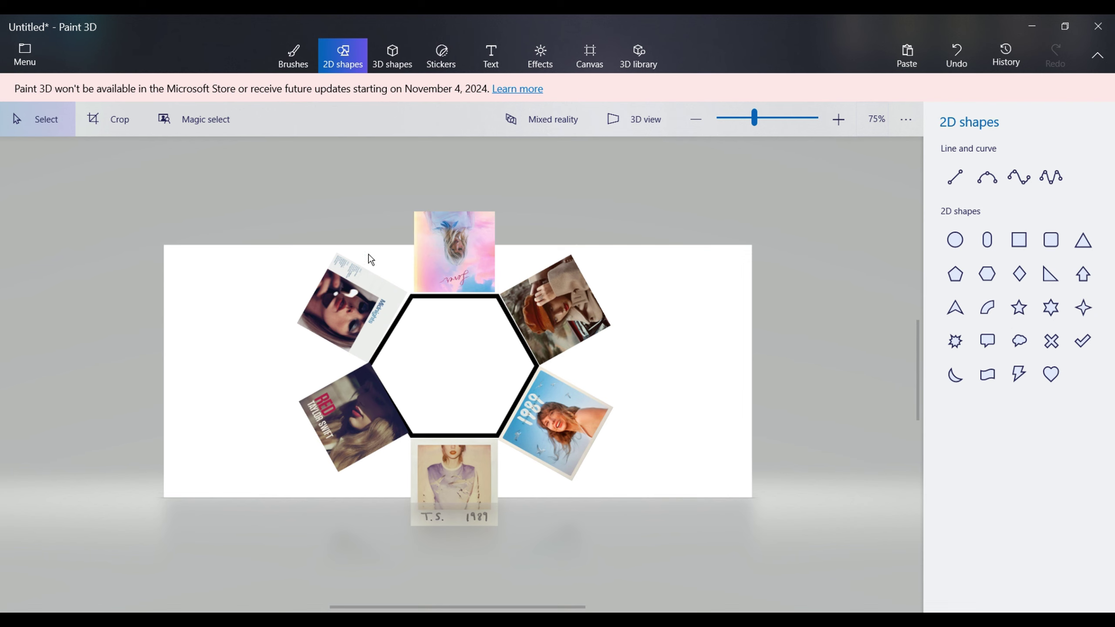
# Delete the hexagon outline between the six covers.
pyautogui.moveTo(369, 255); pyautogui.dragTo(544, 478)
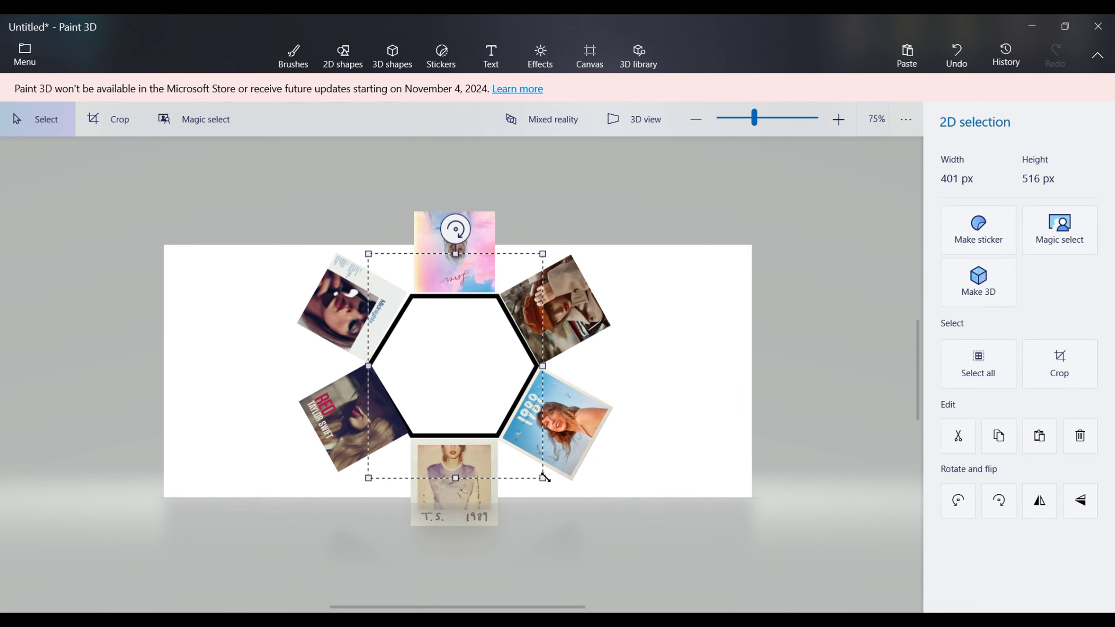
pyautogui.press('Delete')
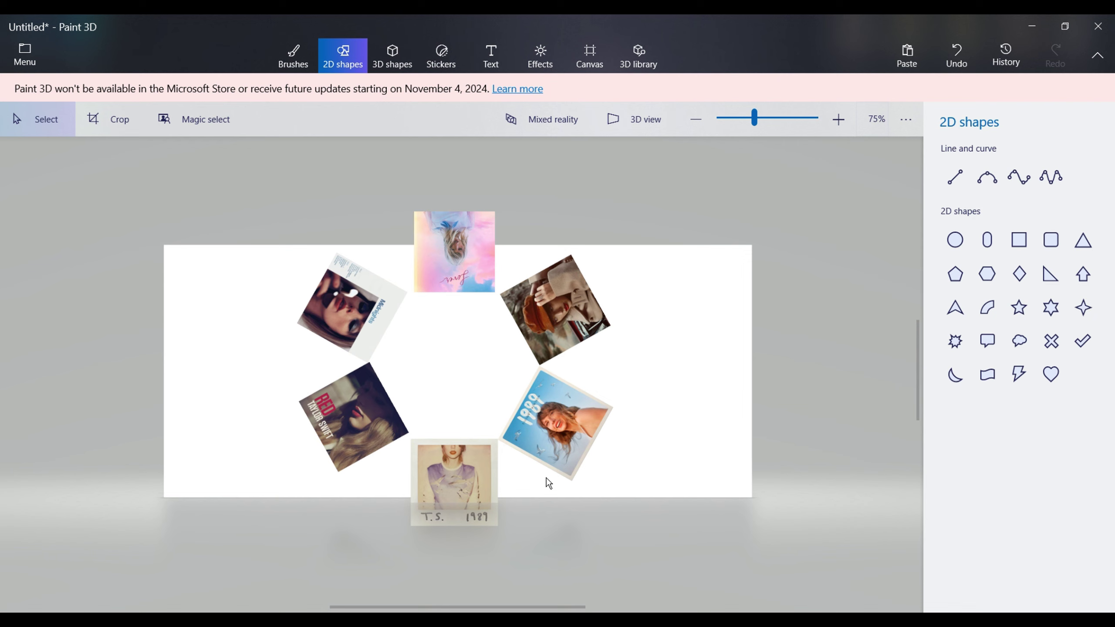
# Tilt the T.S. 1989 cover edge-on and rotate the whole ring so the 1989 (Taylor's Version) cover sits at the bottom.
pyautogui.click(472, 473)
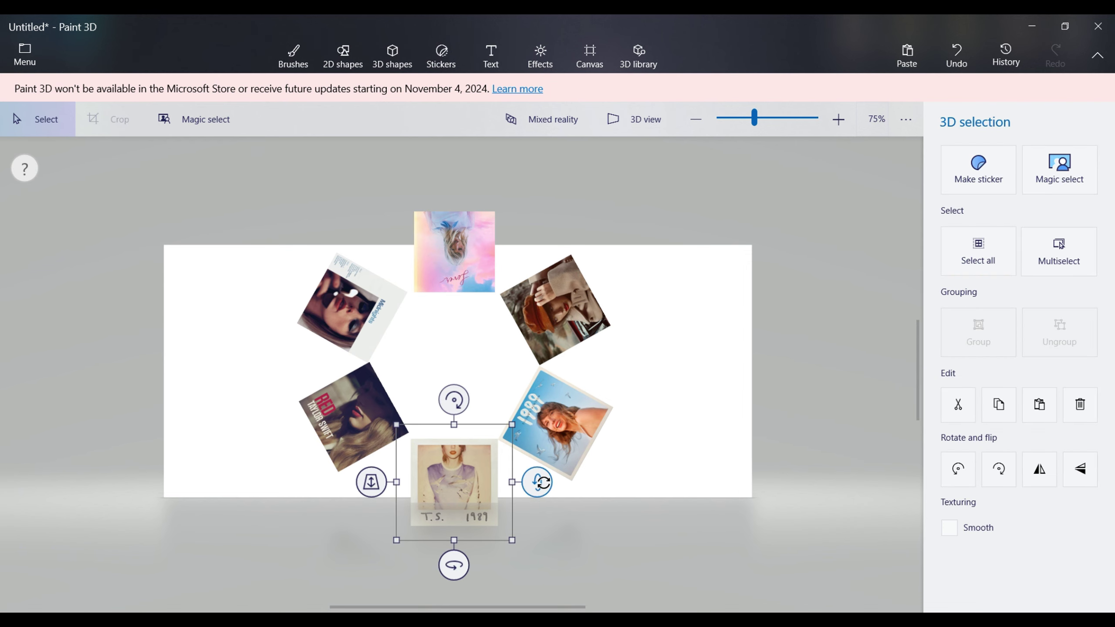
pyautogui.moveTo(543, 481); pyautogui.dragTo(544, 526)
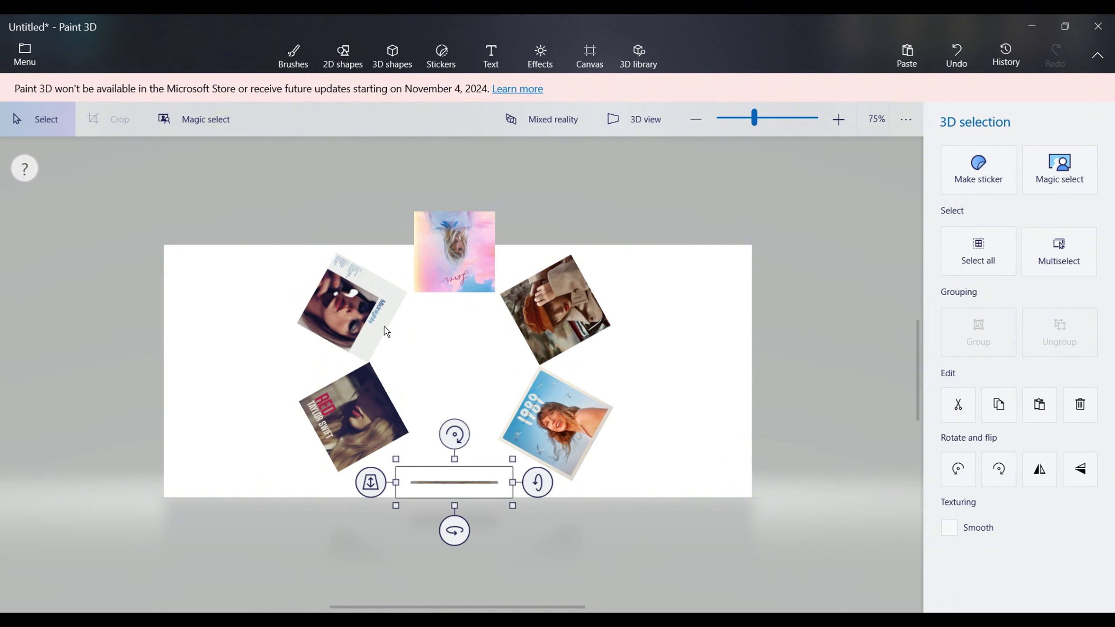
pyautogui.click(256, 206)
pyautogui.moveTo(250, 195); pyautogui.dragTo(676, 531)
pyautogui.moveTo(456, 173); pyautogui.dragTo(570, 289)
# Tilt the 1989 (Taylor's Version) cover edge-on and rotate the whole ring to bring the next cover to the bottom.
pyautogui.click(472, 464)
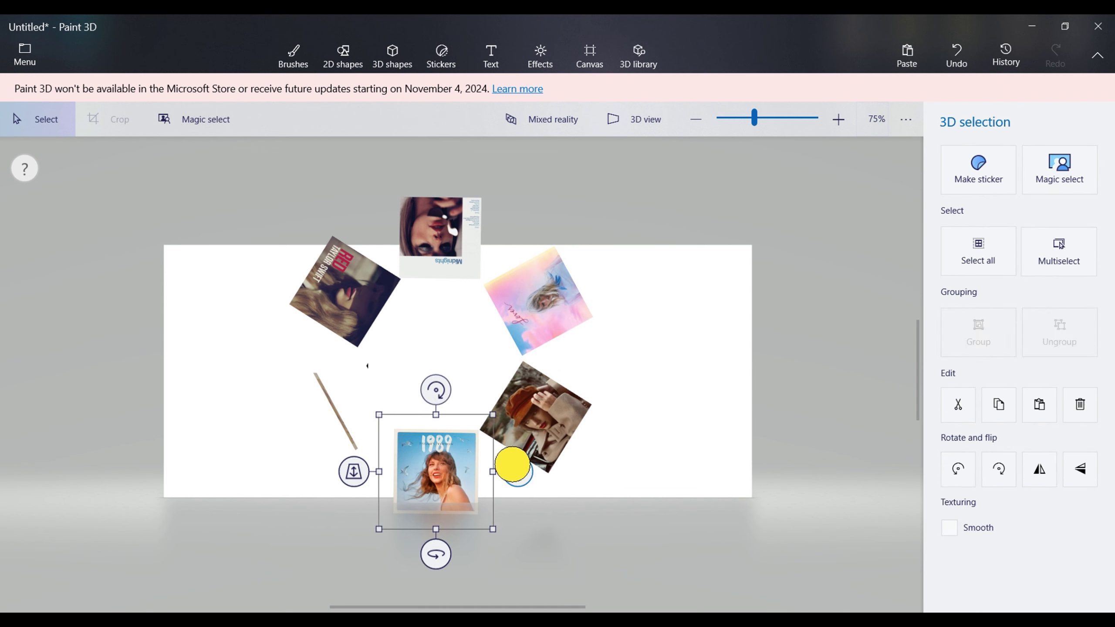
pyautogui.moveTo(512, 464); pyautogui.dragTo(520, 509)
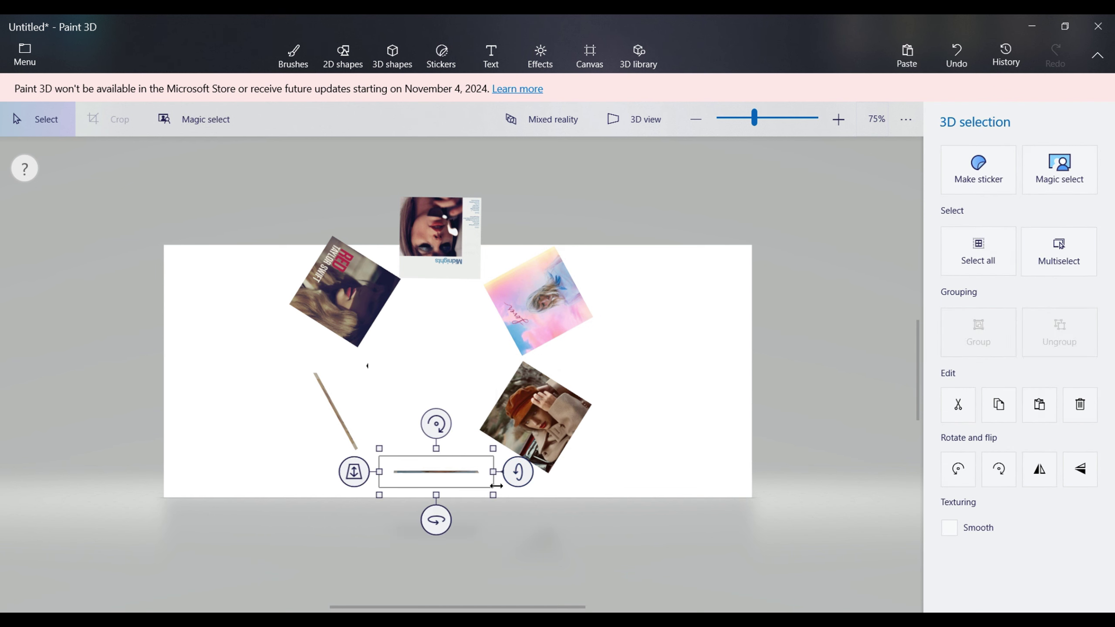
pyautogui.moveTo(241, 180); pyautogui.dragTo(657, 501)
pyautogui.moveTo(431, 162); pyautogui.dragTo(493, 287)
# Tilt the Midnights cover edge-on and rotate the whole ring to bring the Red cover to the bottom.
pyautogui.click(416, 417)
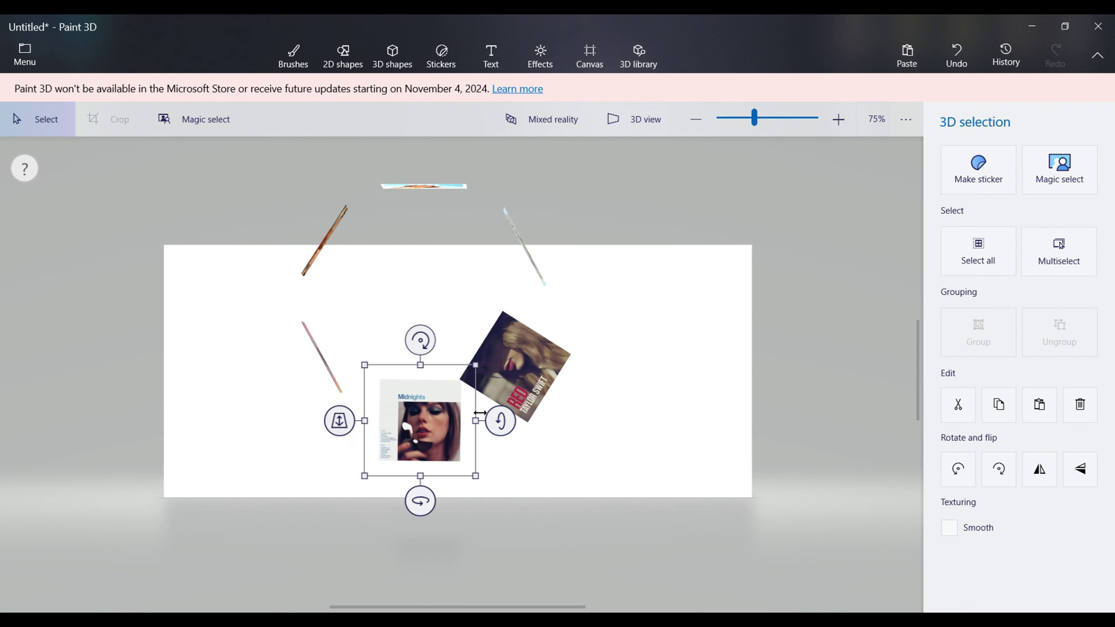
pyautogui.moveTo(501, 421); pyautogui.dragTo(498, 462)
pyautogui.moveTo(242, 180); pyautogui.dragTo(615, 466)
pyautogui.moveTo(436, 149); pyautogui.dragTo(530, 259)
# Tilt the Red cover edge-on at the bottom of the ring.
pyautogui.click(419, 423)
pyautogui.moveTo(498, 398); pyautogui.dragTo(499, 441)
# Tip the whole ring of covers upright to face the view and enlarge it, centred on the canvas.
pyautogui.click(604, 440)
pyautogui.moveTo(306, 174); pyautogui.dragTo(630, 457)
pyautogui.moveTo(441, 314); pyautogui.dragTo(470, 402)
pyautogui.moveTo(623, 377); pyautogui.dragTo(626, 264)
pyautogui.moveTo(597, 436); pyautogui.dragTo(713, 504)
pyautogui.moveTo(536, 405); pyautogui.dragTo(504, 382)
# Straighten the cover at the front of the ring and spin all covers around the vertical axis.
pyautogui.click(504, 382)
pyautogui.moveTo(481, 275); pyautogui.dragTo(487, 273)
pyautogui.moveTo(782, 533); pyautogui.dragTo(264, 259)
pyautogui.moveTo(487, 489); pyautogui.dragTo(220, 463)
pyautogui.click(246, 462)
# Straighten the next cover facing front and spin the whole ring again around its vertical axis.
pyautogui.click(523, 397)
pyautogui.moveTo(500, 275); pyautogui.dragTo(495, 273)
pyautogui.moveTo(744, 515); pyautogui.dragTo(245, 256)
pyautogui.moveTo(485, 486); pyautogui.dragTo(360, 478)
# Level the following front cover and spin the ring to bring the Midnights cover forward.
pyautogui.click(483, 382)
pyautogui.moveTo(483, 268); pyautogui.dragTo(490, 268)
pyautogui.moveTo(740, 516); pyautogui.dragTo(252, 259)
pyautogui.moveTo(486, 483); pyautogui.dragTo(219, 469)
# Straighten the front-facing Midnights cover.
pyautogui.click(501, 413)
pyautogui.moveTo(485, 275); pyautogui.dragTo(492, 272)
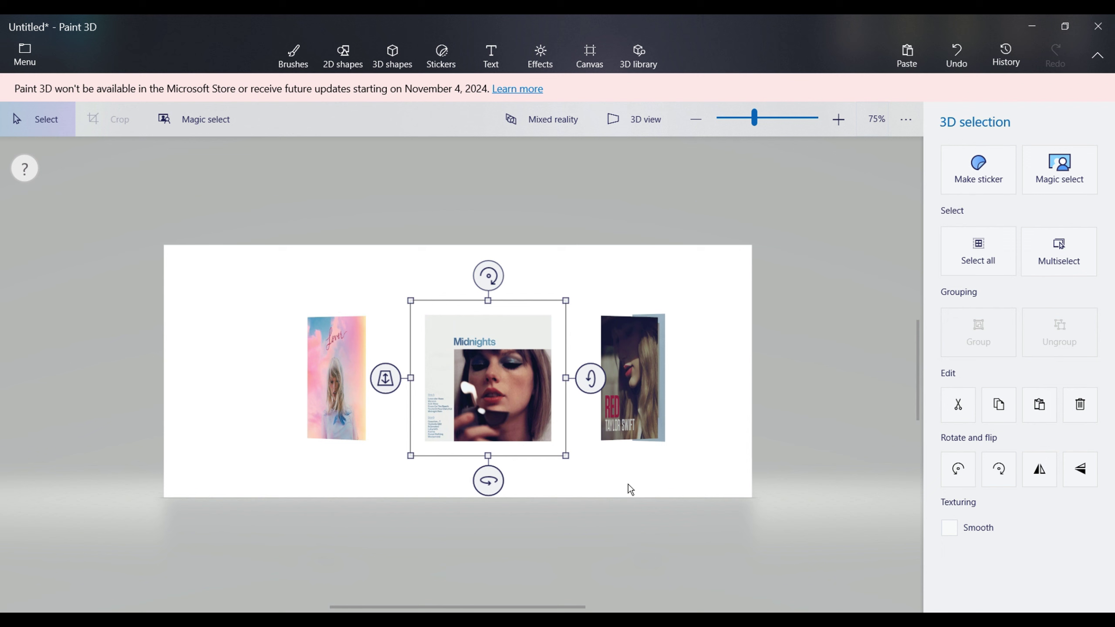
pyautogui.click(629, 488)
# Spin the complete ring of covers around its vertical axis and save a copy as a 3D model.
pyautogui.moveTo(214, 245); pyautogui.dragTo(782, 529)
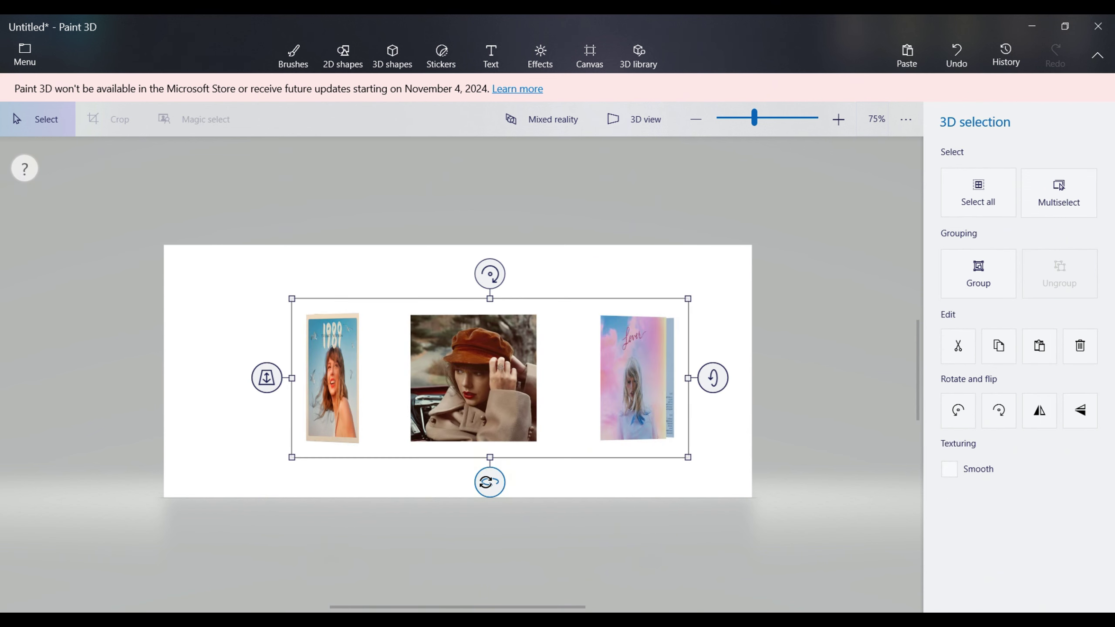
pyautogui.moveTo(487, 483); pyautogui.dragTo(935, 483)
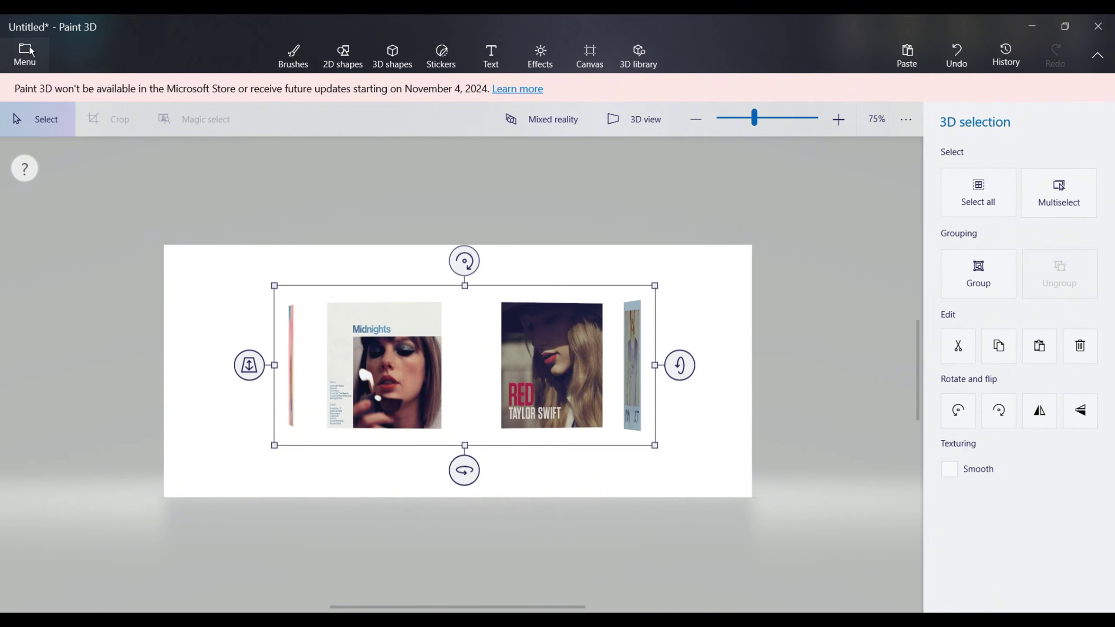
pyautogui.click(28, 52)
pyautogui.click(67, 240)
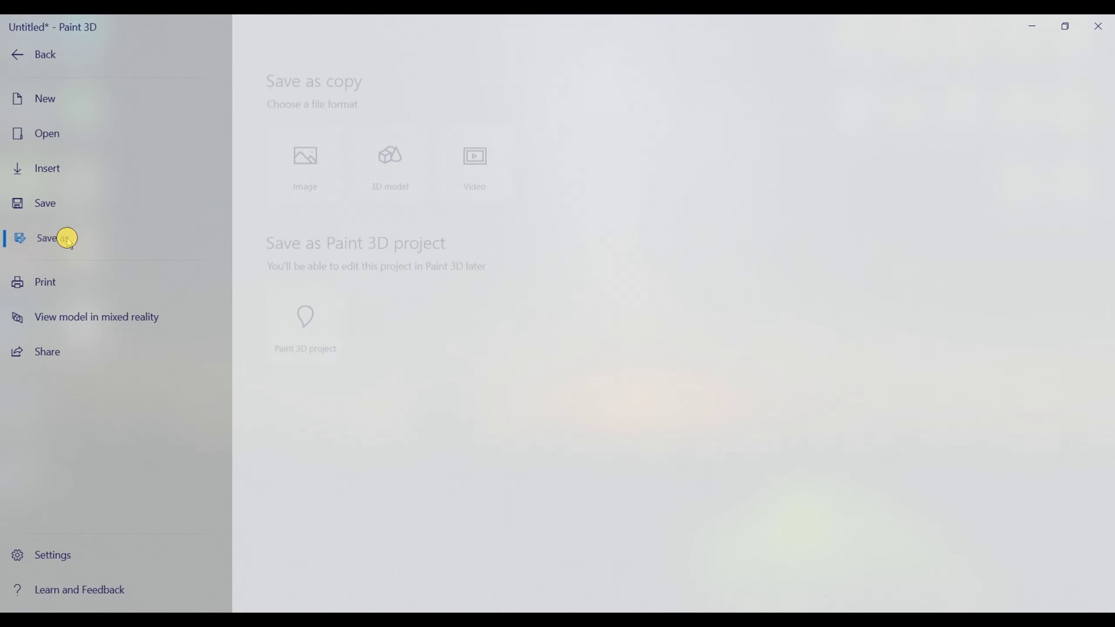
pyautogui.click(403, 140)
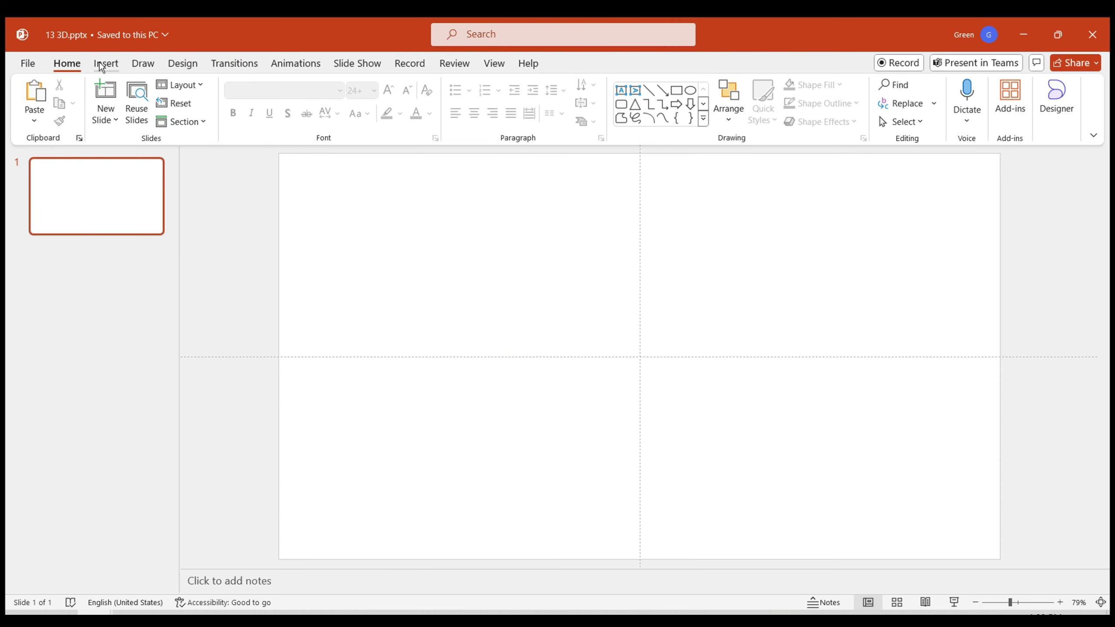
# Place the exported 3D model of the album-cover ring on the blank slide, enlarged and turned to be viewed slightly from above.
pyautogui.click(102, 66)
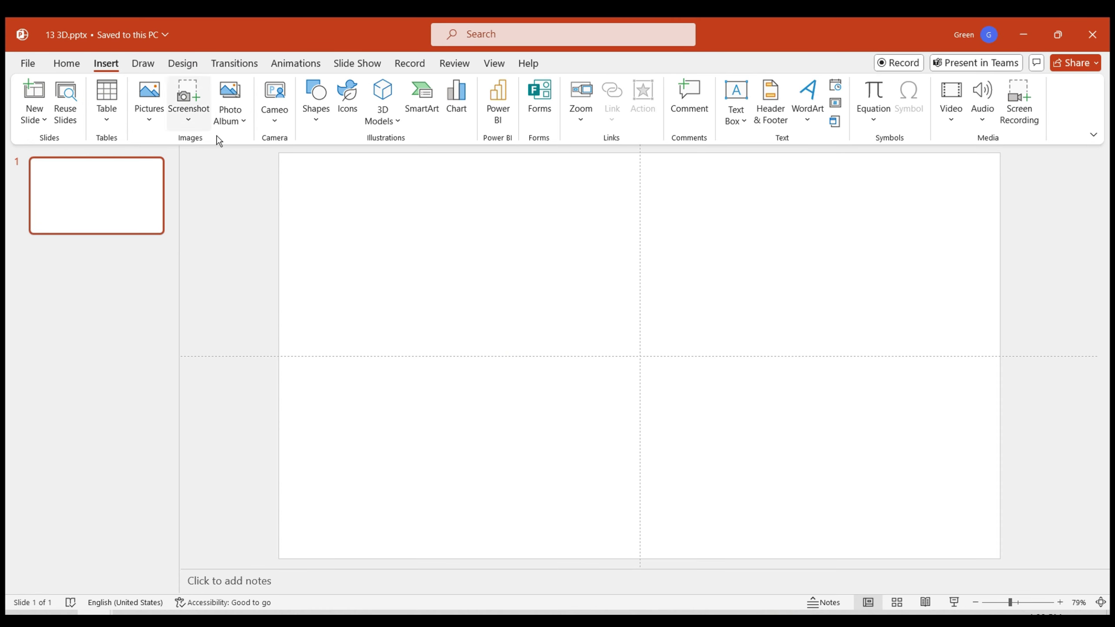
pyautogui.click(382, 103)
pyautogui.click(404, 165)
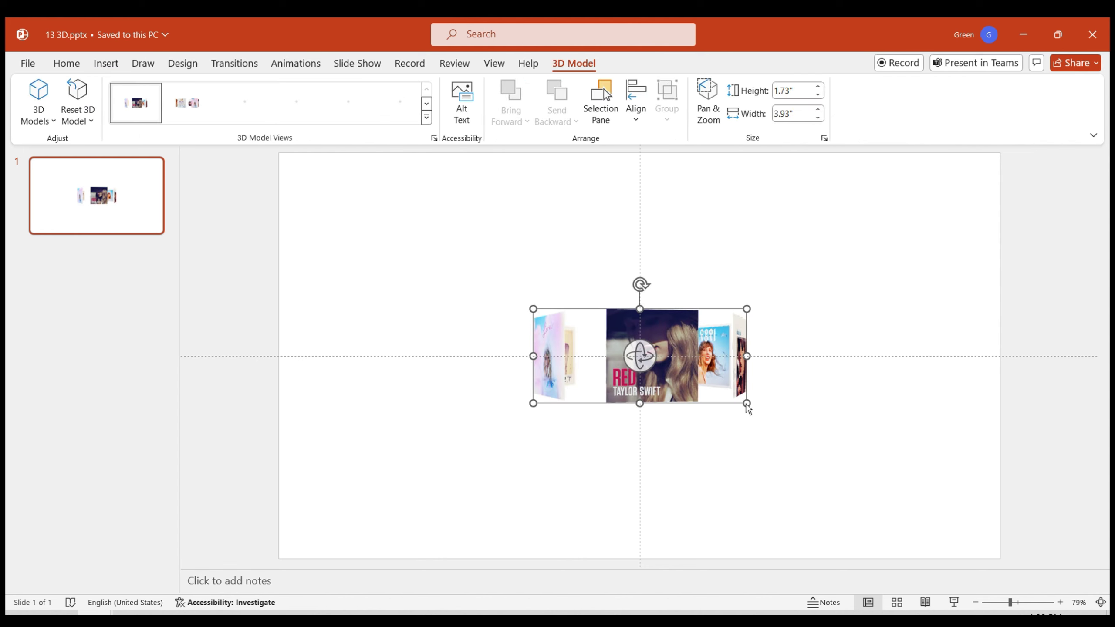
pyautogui.moveTo(747, 404); pyautogui.dragTo(973, 521)
pyautogui.moveTo(770, 378); pyautogui.dragTo(715, 364)
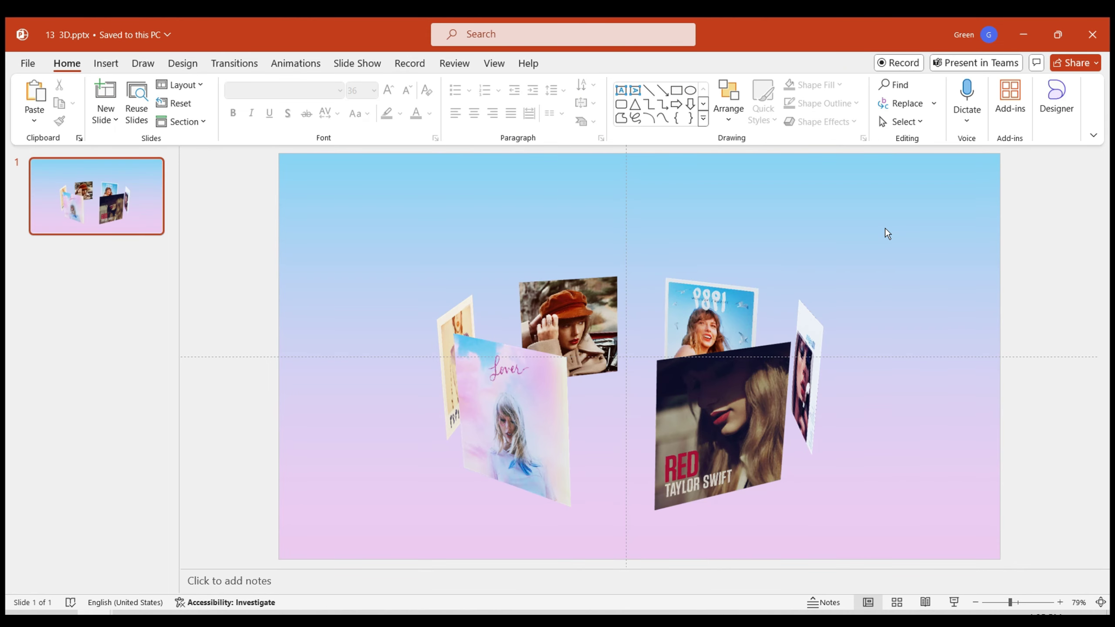
# Add the title "Taylor Swift Essential Albums" above the album-cover carousel.
pyautogui.write('Taylor Swift Essential Albums')
pyautogui.click(1026, 304)
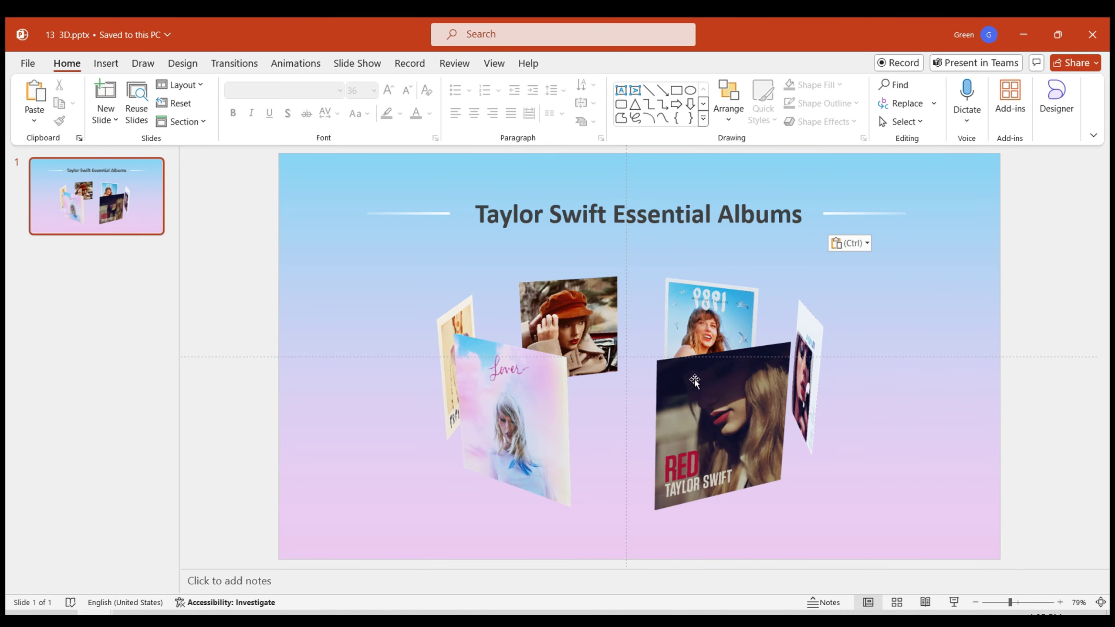
# Apply the Turntable animation to the 3D album-cover carousel.
pyautogui.click(612, 335)
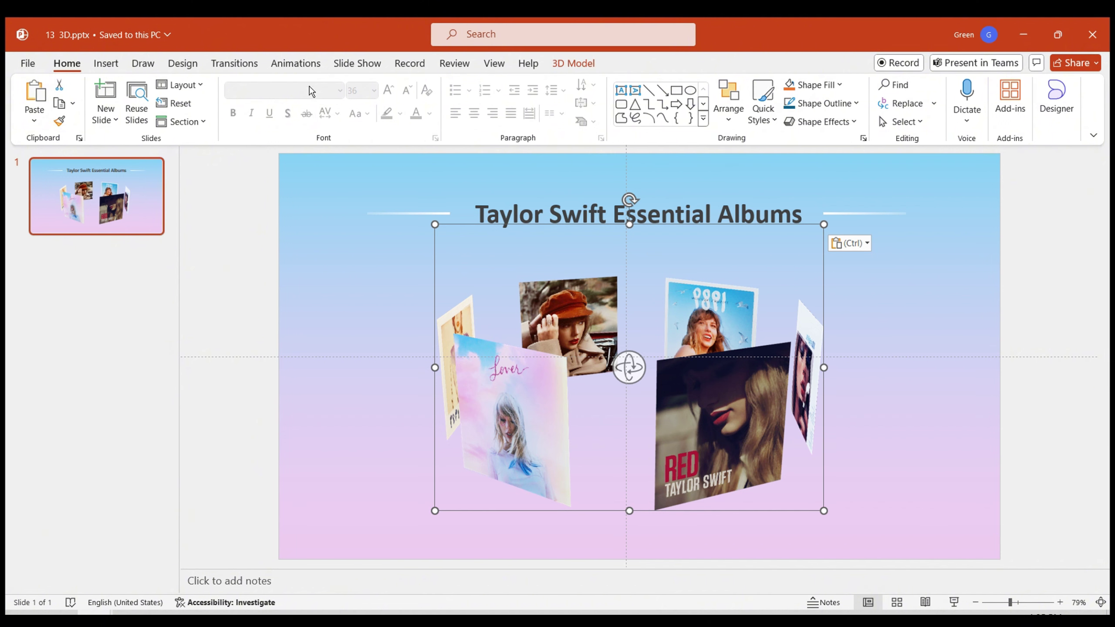
pyautogui.click(298, 65)
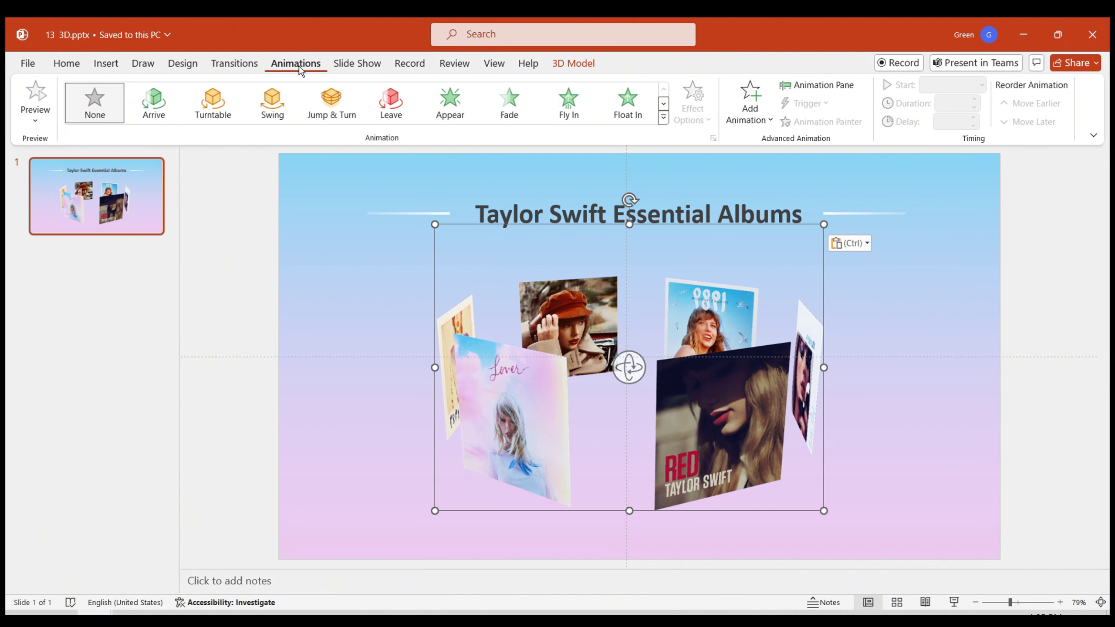
pyautogui.click(219, 107)
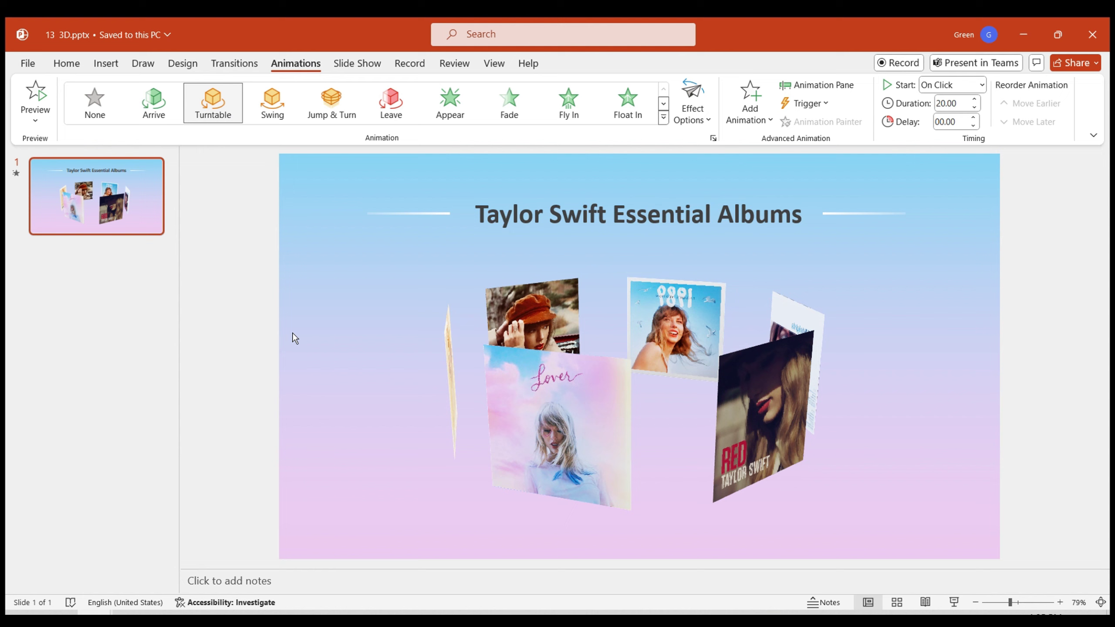